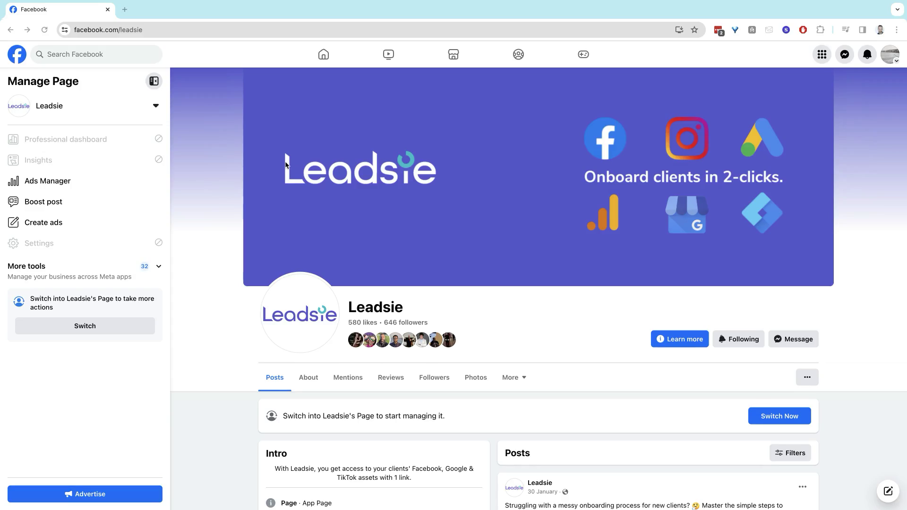
Go to business.facebook.com/settings to reach the Select business page
{"action": "left_click", "coordinate": [168, 30]}
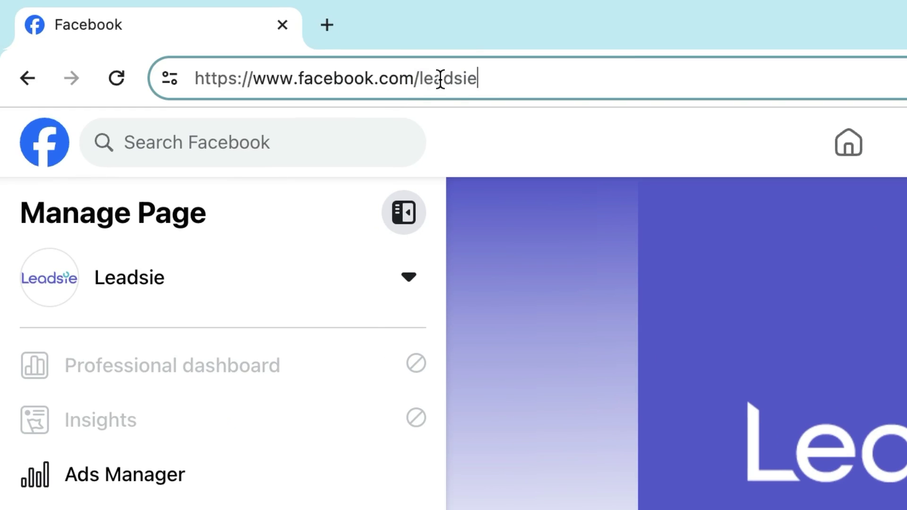
{"action": "key", "text": "super+a"}
{"action": "type", "text": "business.faceb"}
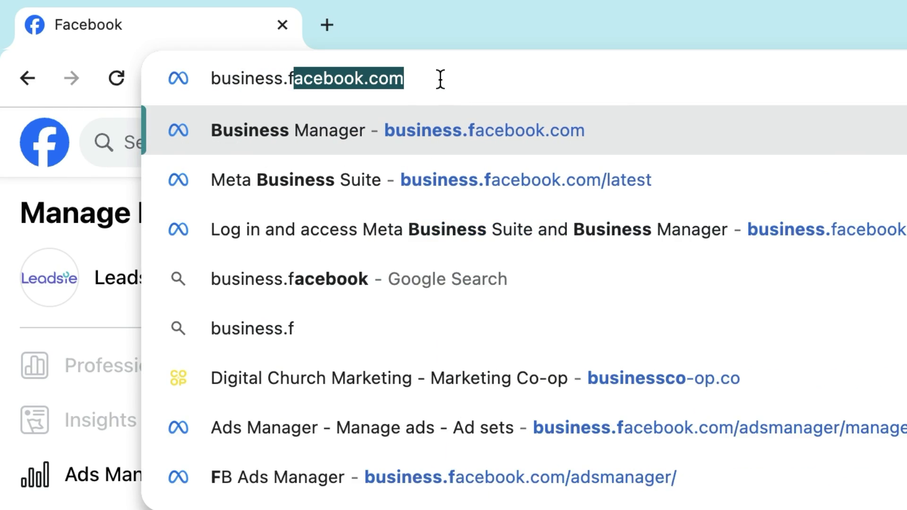
{"action": "type", "text": "ook.com/"}
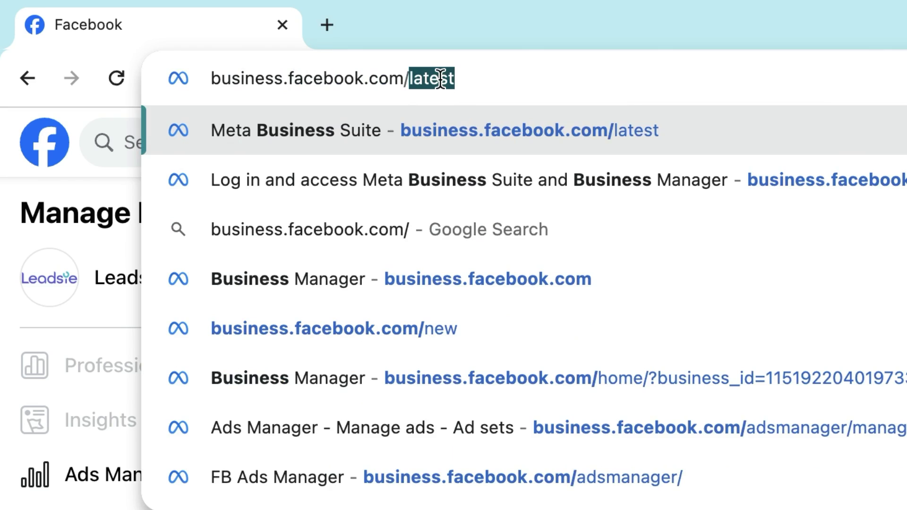
{"action": "type", "text": "settings"}
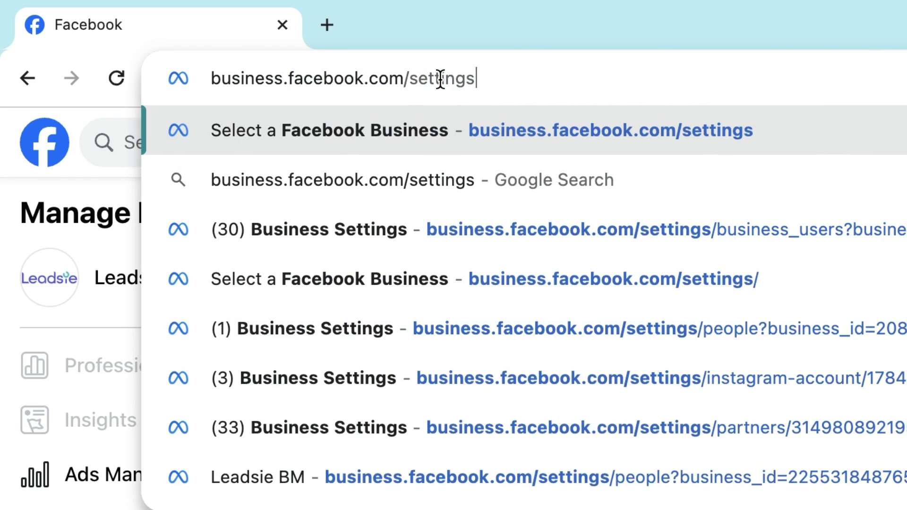
{"action": "key", "text": "Return"}
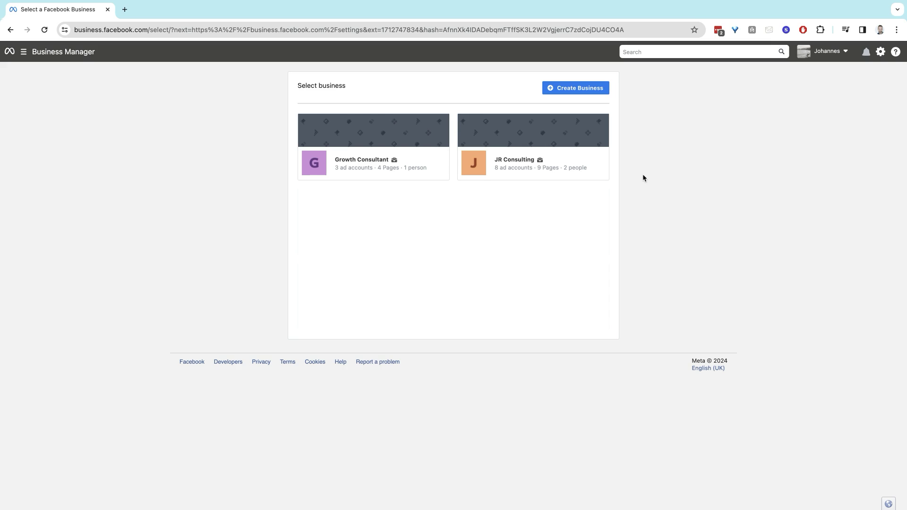
Open the business's settings and expand the Accounts, Data sources and Registrations sidebar groups
{"action": "left_click", "coordinate": [335, 140]}
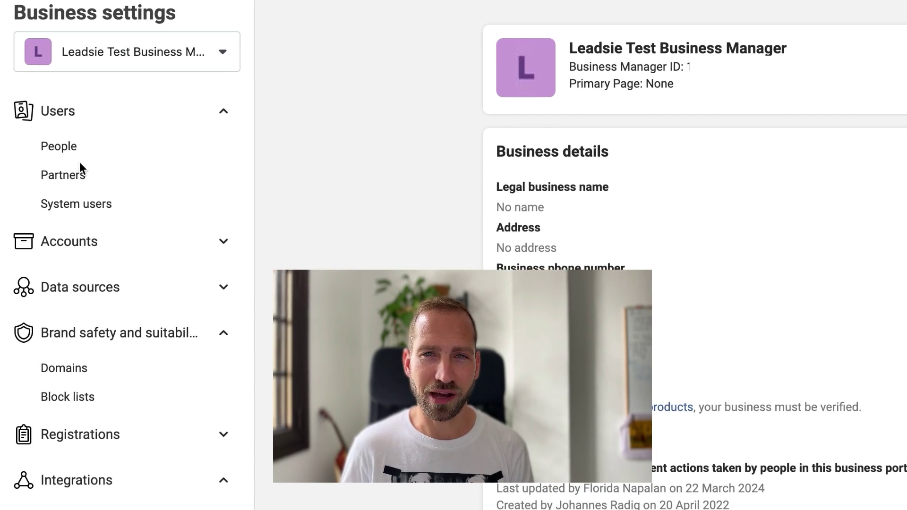
{"action": "scroll", "coordinate": [91, 239], "scroll_direction": "down", "scroll_amount": 1}
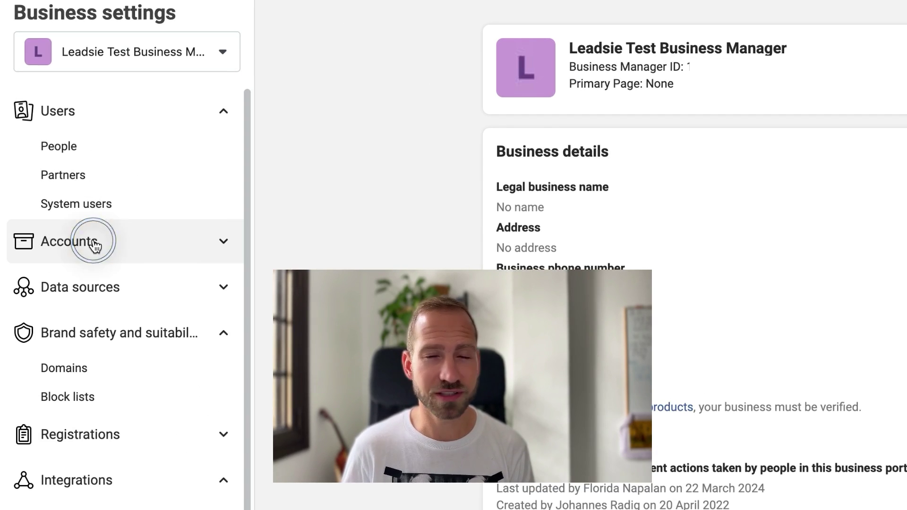
{"action": "scroll", "coordinate": [123, 288], "scroll_direction": "down", "scroll_amount": 2}
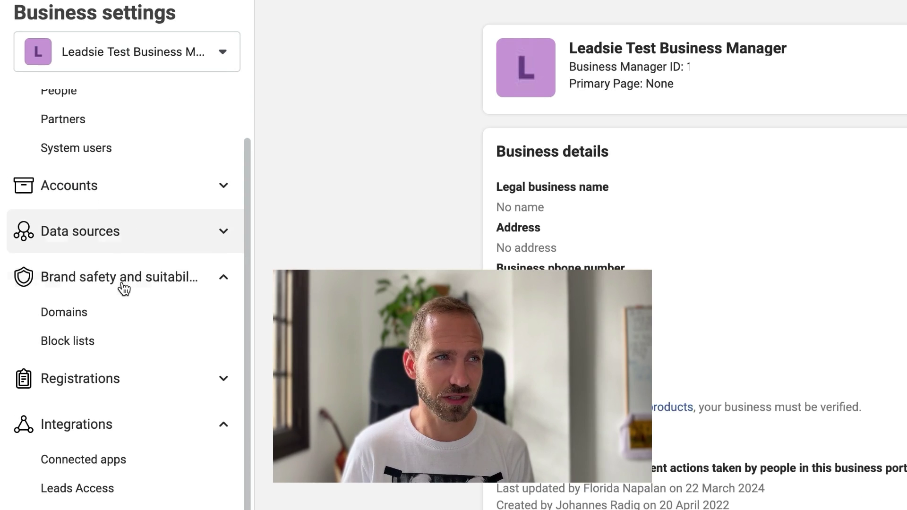
{"action": "left_click", "coordinate": [121, 198]}
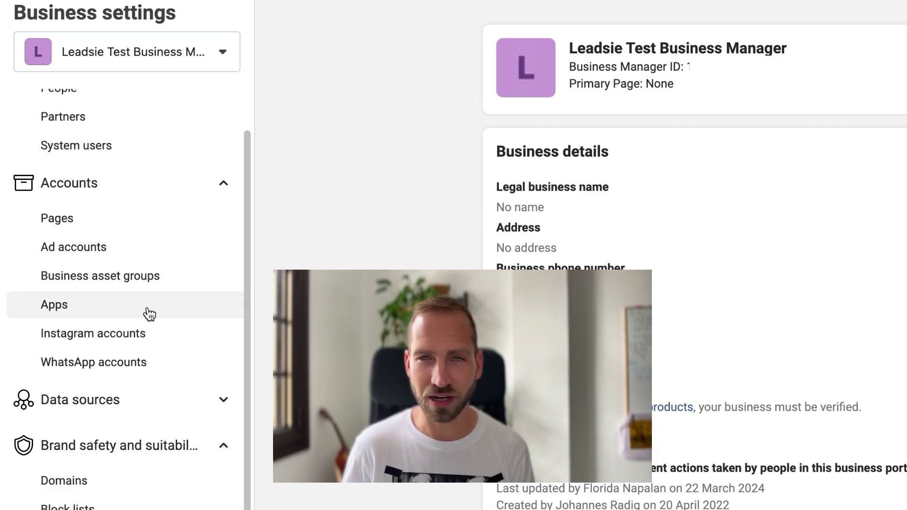
{"action": "scroll", "coordinate": [147, 317], "scroll_direction": "down", "scroll_amount": 3}
{"action": "left_click", "coordinate": [138, 327]}
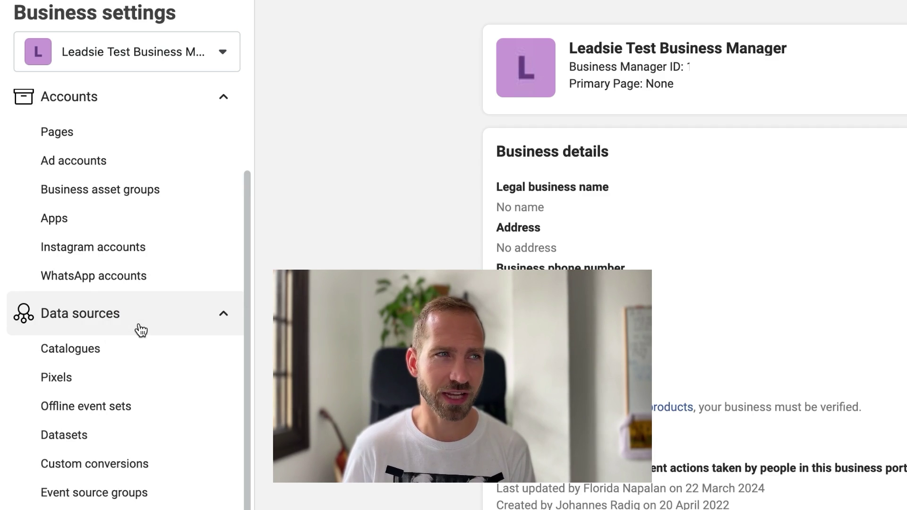
{"action": "scroll", "coordinate": [158, 435], "scroll_direction": "down", "scroll_amount": 1}
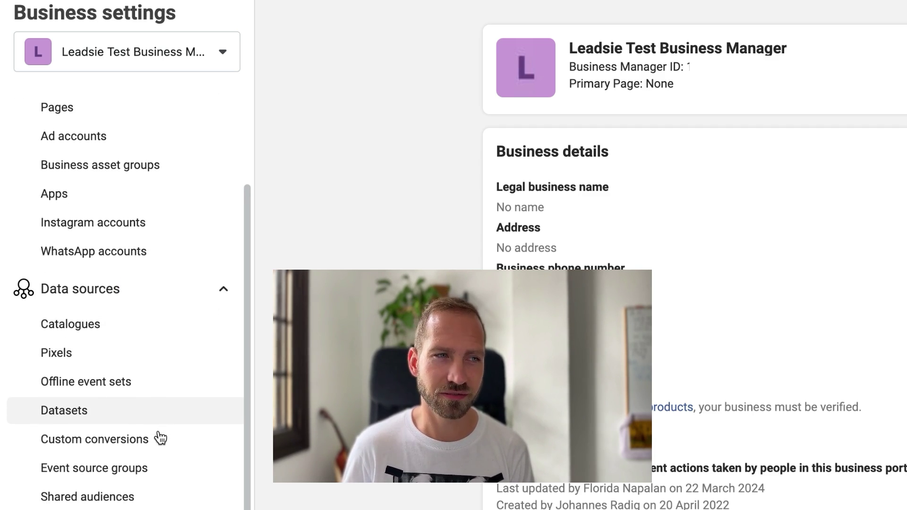
{"action": "scroll", "coordinate": [160, 437], "scroll_direction": "down", "scroll_amount": 8}
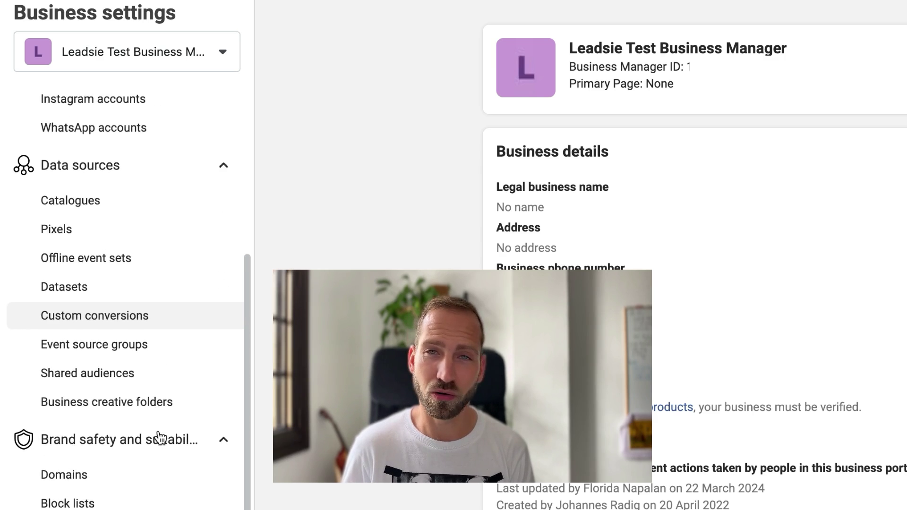
{"action": "scroll", "coordinate": [137, 303], "scroll_direction": "down", "scroll_amount": 3}
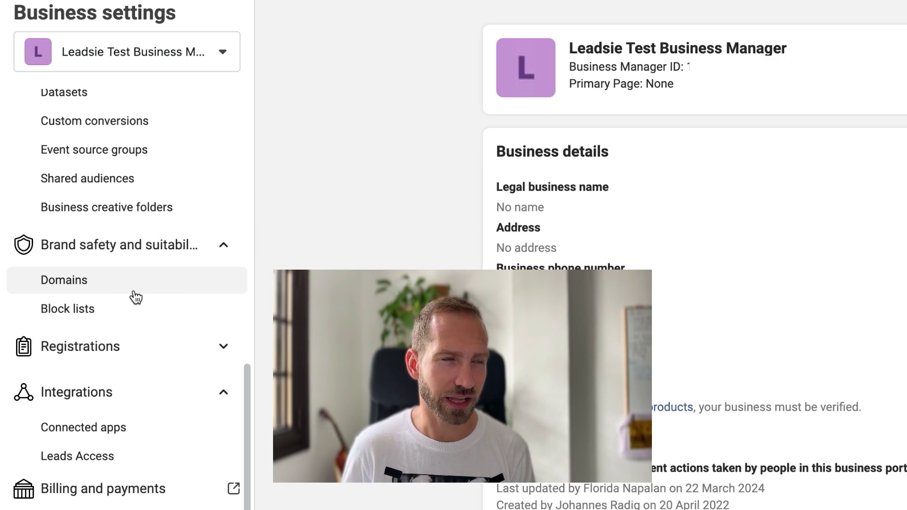
{"action": "left_click", "coordinate": [135, 355]}
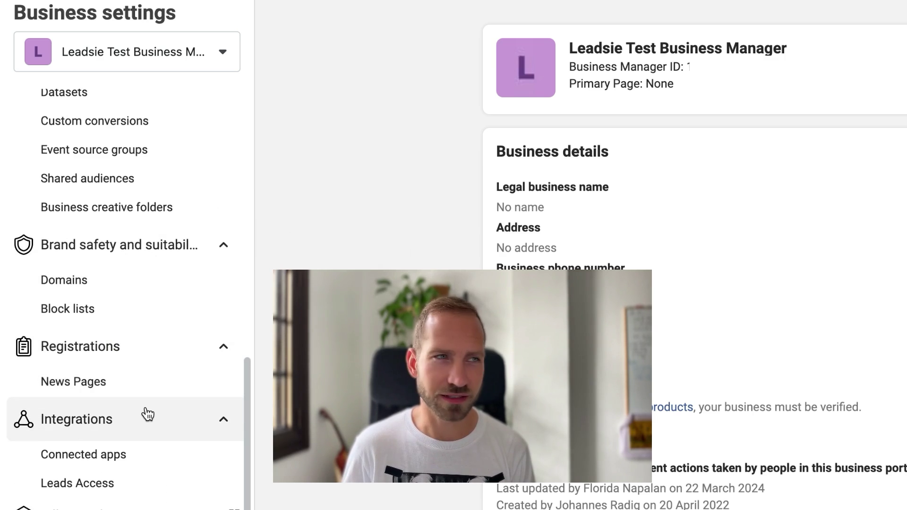
Show the Business info page for Leadsie Test Business Manager
{"action": "scroll", "coordinate": [144, 378], "scroll_direction": "down", "scroll_amount": 1}
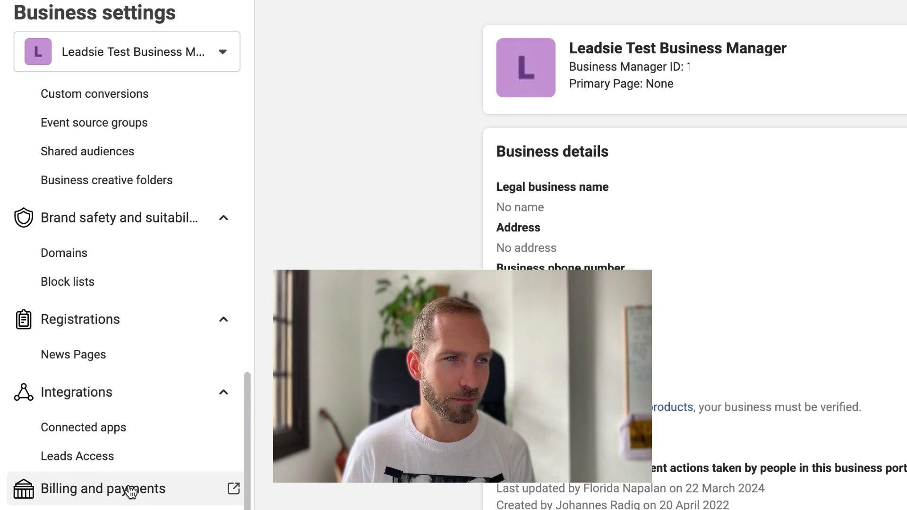
{"action": "scroll", "coordinate": [115, 364], "scroll_direction": "down", "scroll_amount": 5}
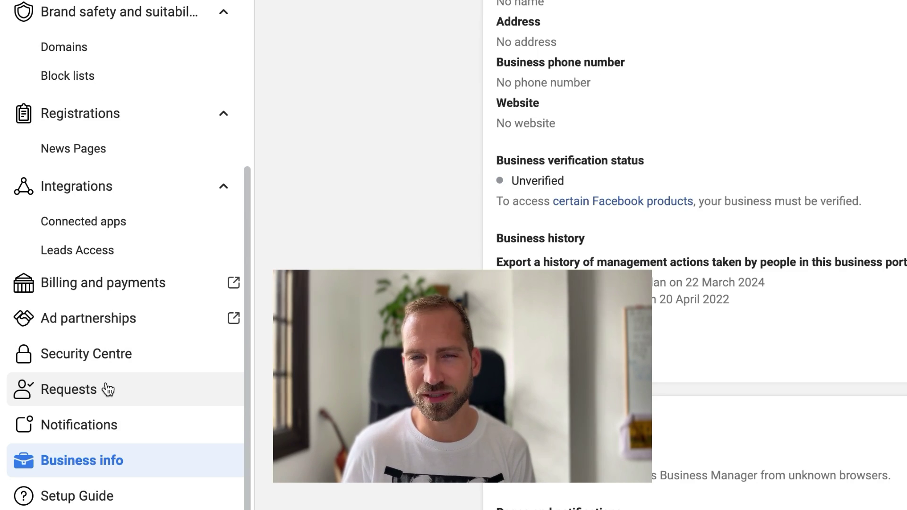
{"action": "left_click", "coordinate": [111, 475]}
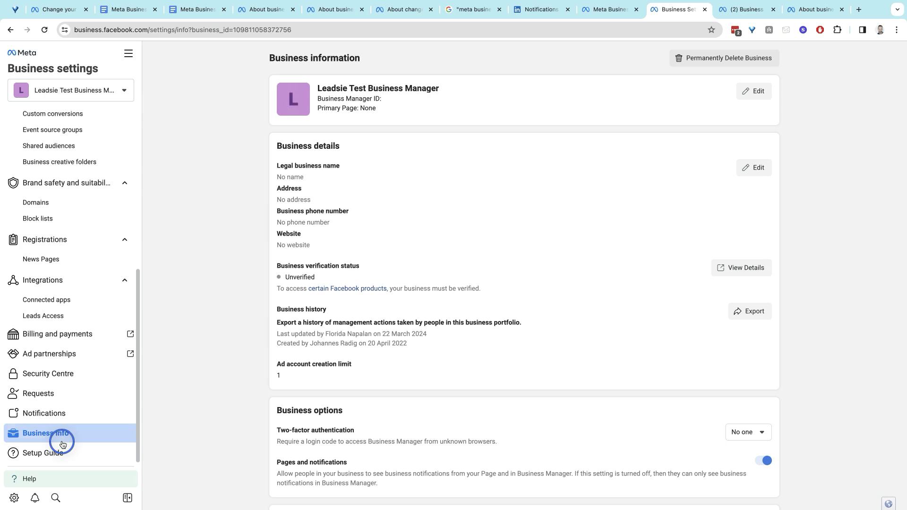
Return to the Leadsie Facebook Page with its Manage Page panel
{"action": "left_click", "coordinate": [29, 436]}
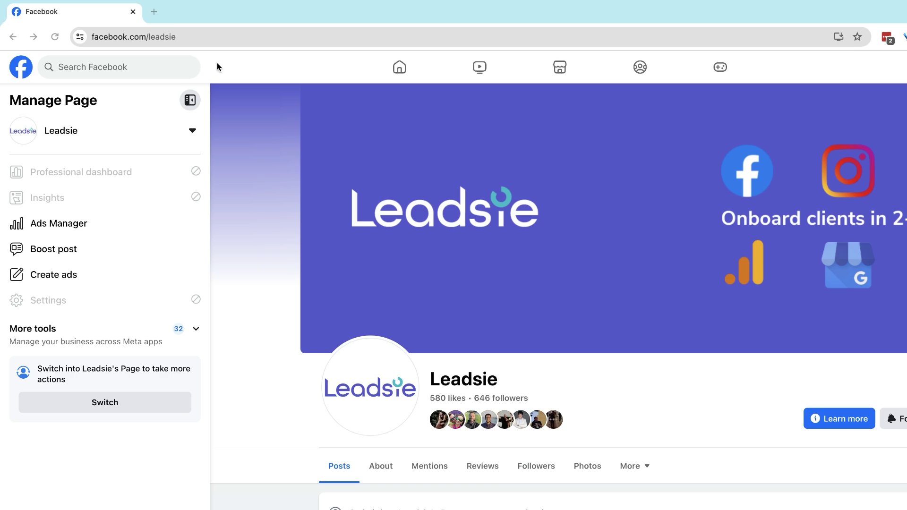
Load business.facebook.com/latest and briefly open then close the Create post options
{"action": "left_click", "coordinate": [177, 37]}
{"action": "type", "text": "b"}
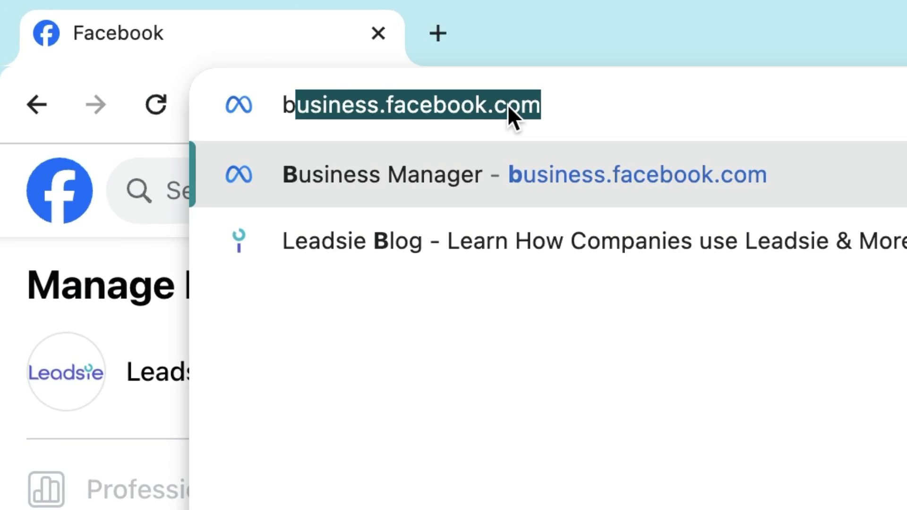
{"action": "type", "text": "usiness.facebook.com/la"}
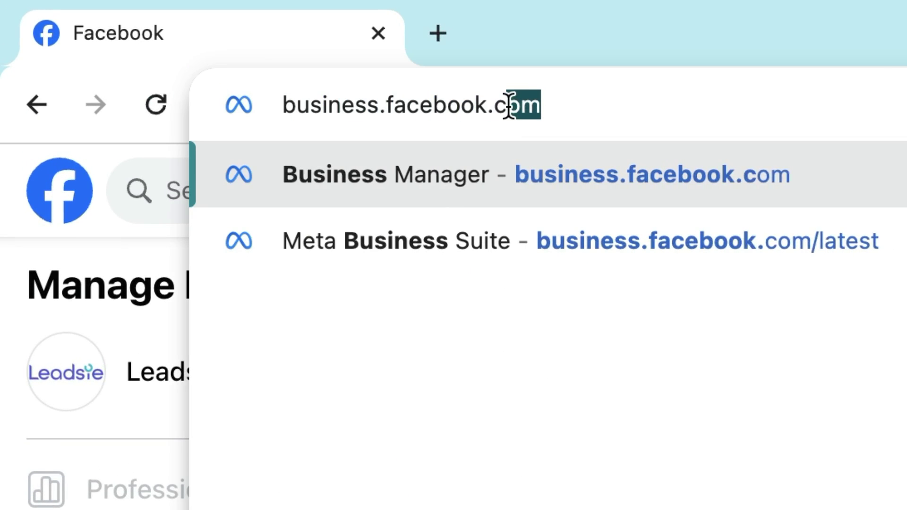
{"action": "type", "text": "t"}
{"action": "key", "text": "BackSpace"}
{"action": "type", "text": "la"}
{"action": "key", "text": "Right"}
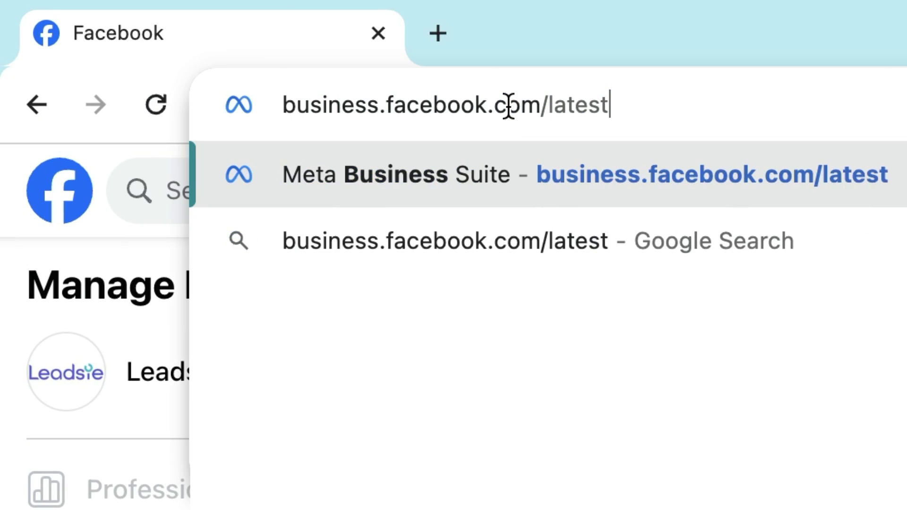
{"action": "key", "text": "Return"}
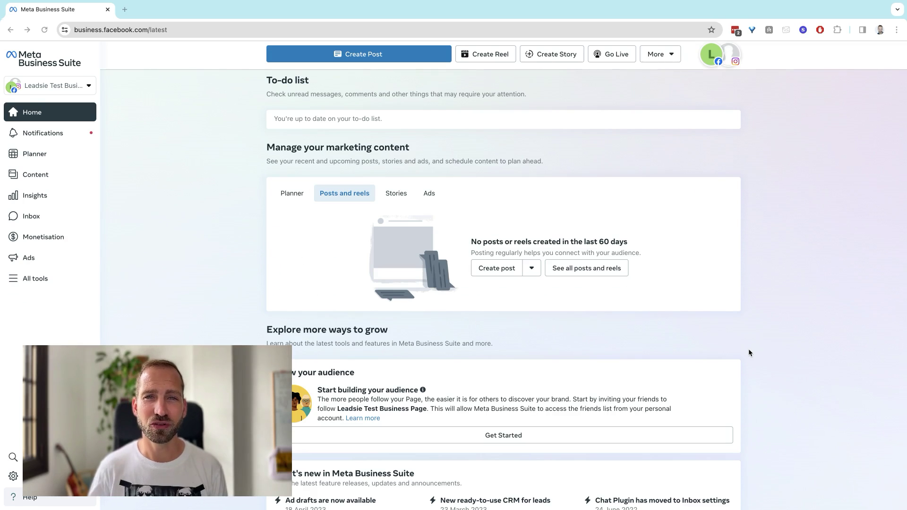
{"action": "left_click", "coordinate": [531, 268]}
{"action": "left_click", "coordinate": [531, 269]}
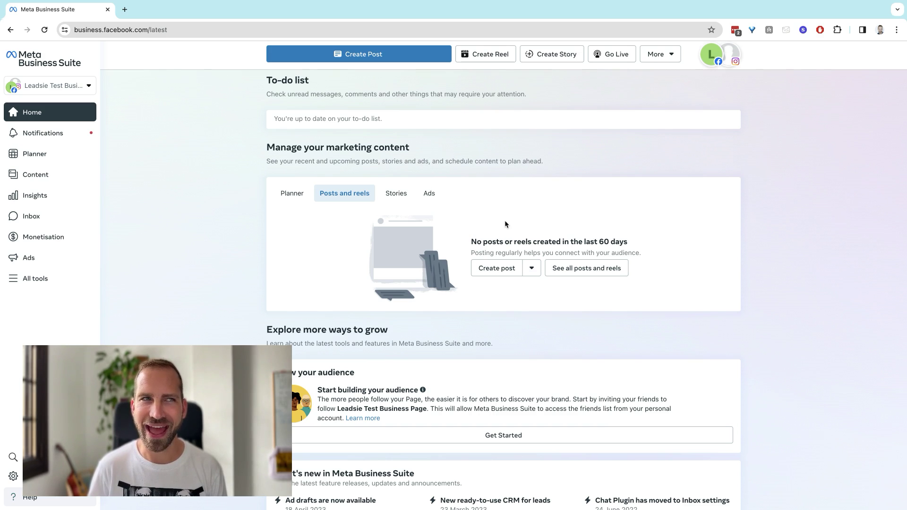
Open Content from All tools to list posts and reels from the last 90 days
{"action": "left_click", "coordinate": [29, 278]}
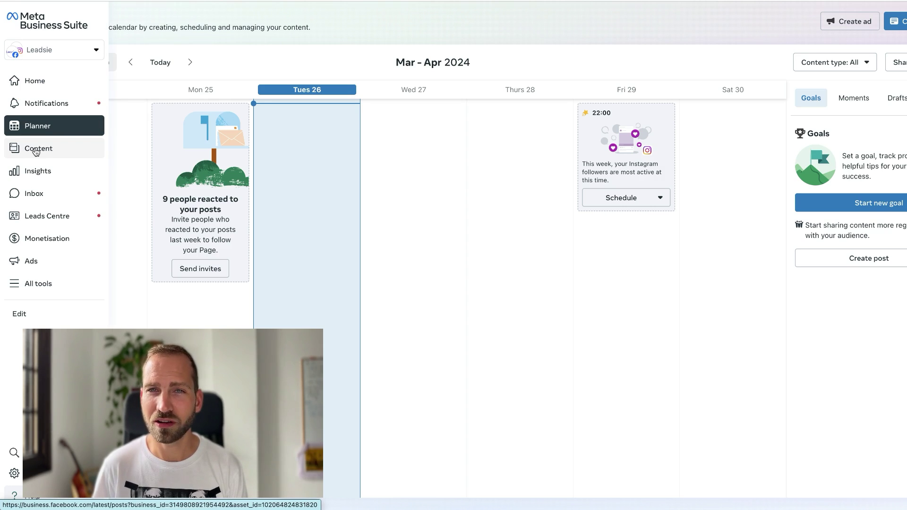
{"action": "left_click", "coordinate": [36, 150]}
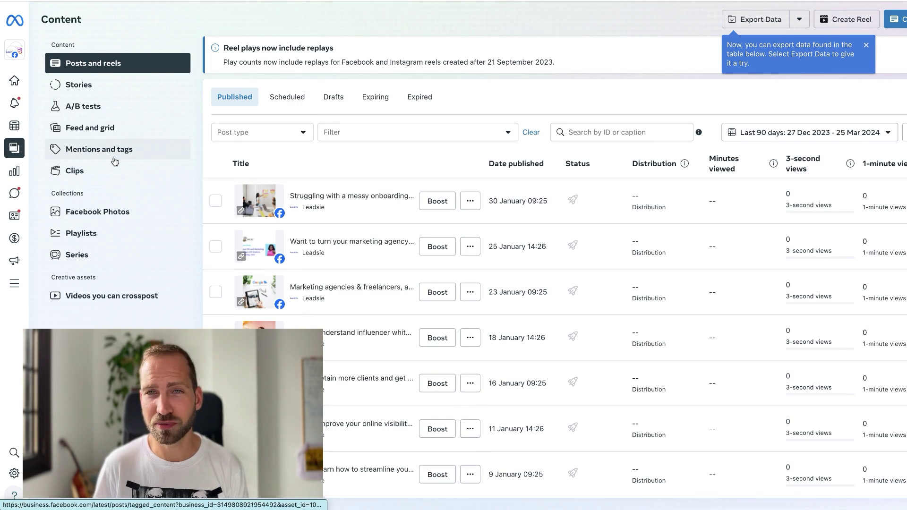
Review the Insights overview showing 23.1K reach, then open the leads pipeline board
{"action": "left_click", "coordinate": [27, 173]}
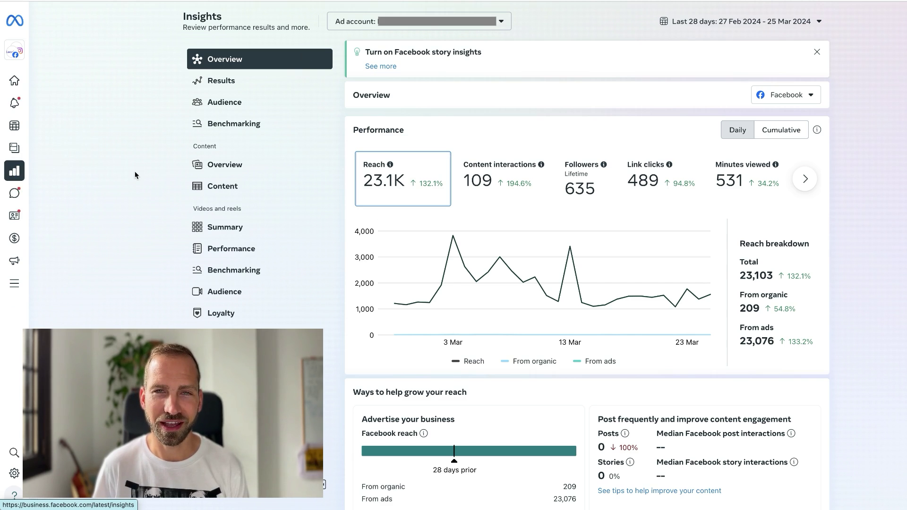
{"action": "scroll", "coordinate": [134, 171], "scroll_direction": "down", "scroll_amount": 3}
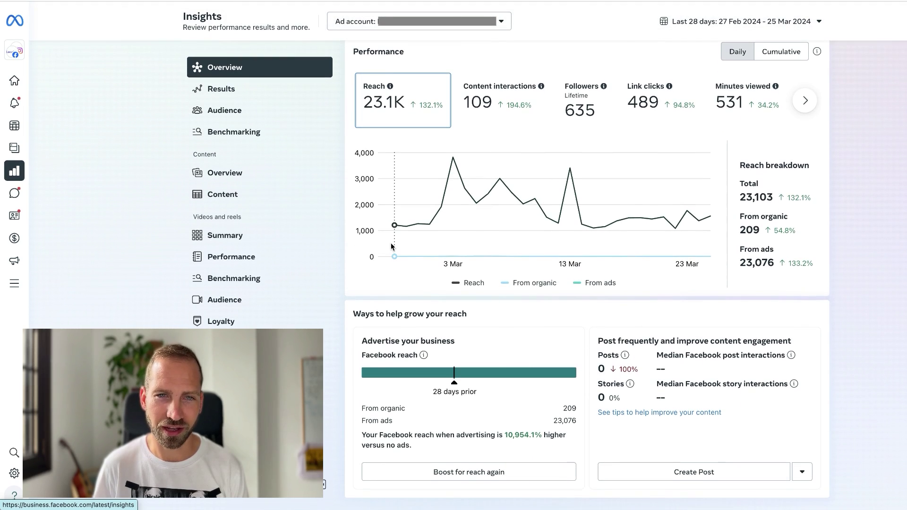
{"action": "scroll", "coordinate": [222, 160], "scroll_direction": "up", "scroll_amount": 3}
{"action": "mouse_move", "coordinate": [36, 197]}
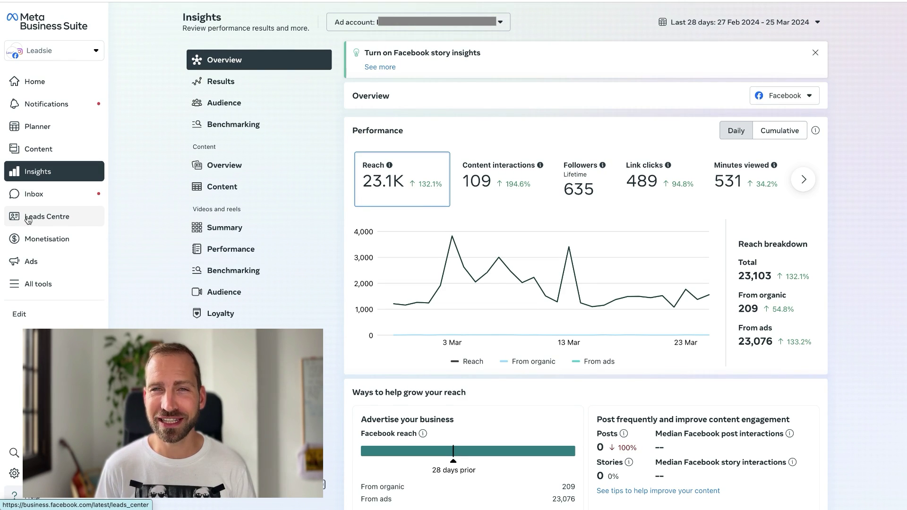
{"action": "left_click", "coordinate": [29, 218]}
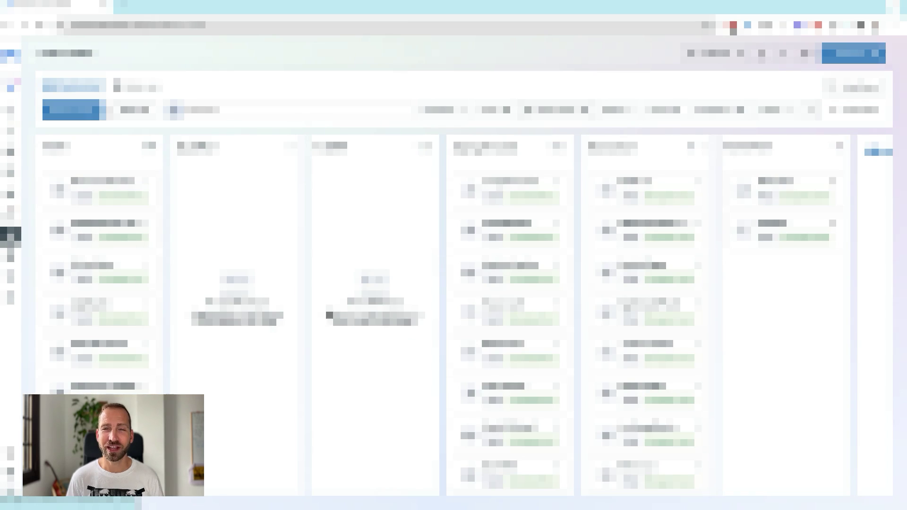